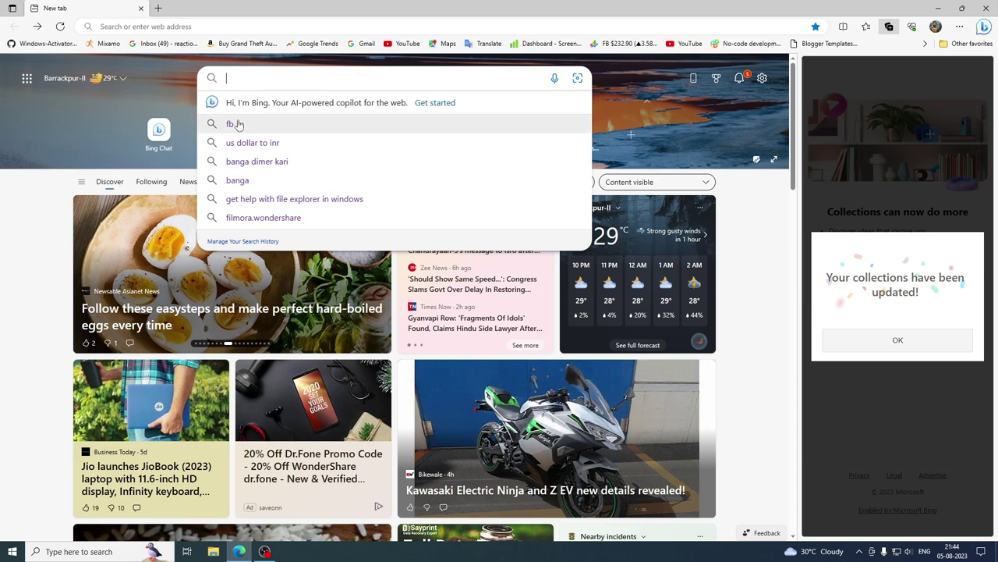
Search Bing for fb, open the Facebook site and go to the personal profile
click(234, 124)
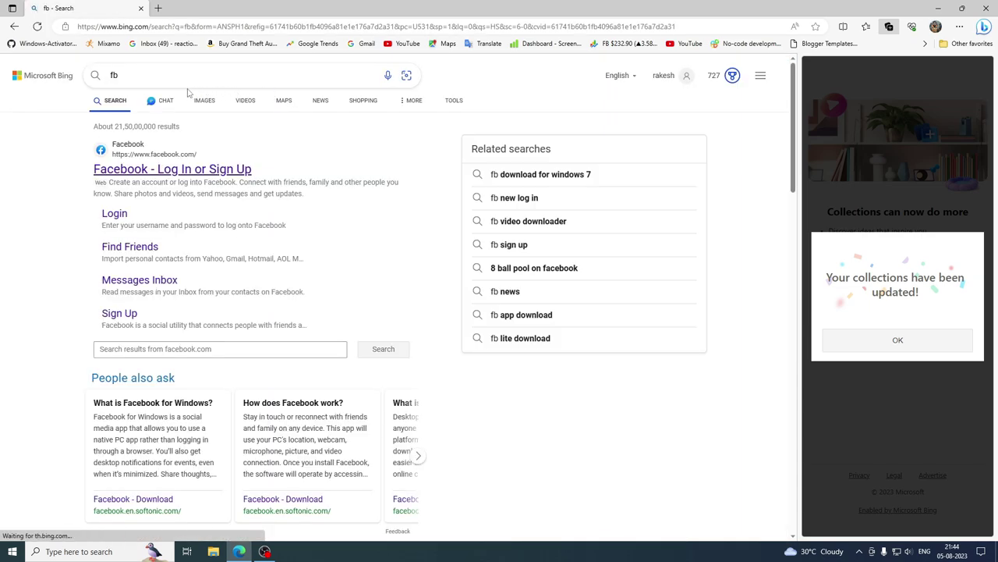
click(166, 174)
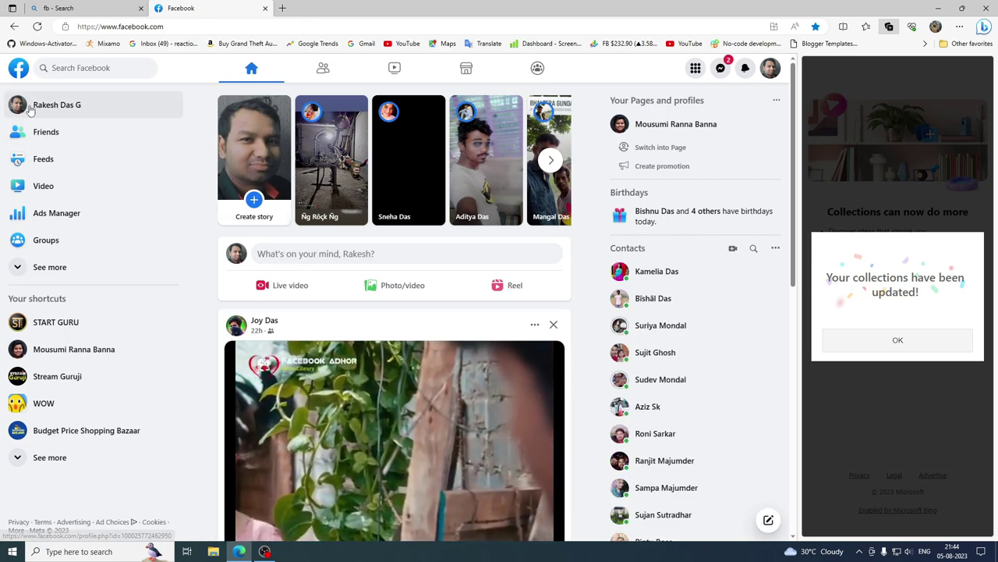
click(53, 108)
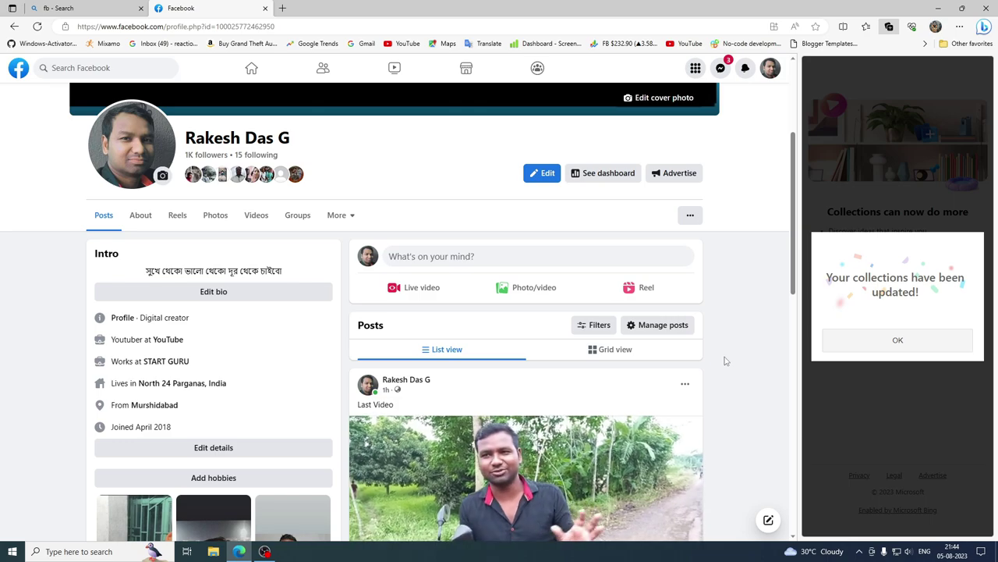
Open the list of managed Facebook Pages and start creating a new Page
click(695, 69)
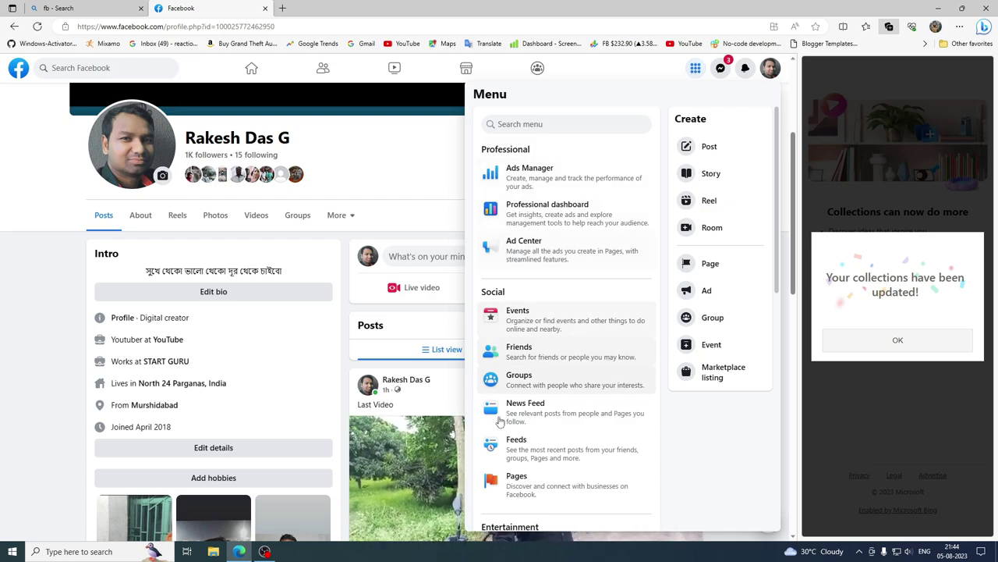
scroll(562, 452, down, 1)
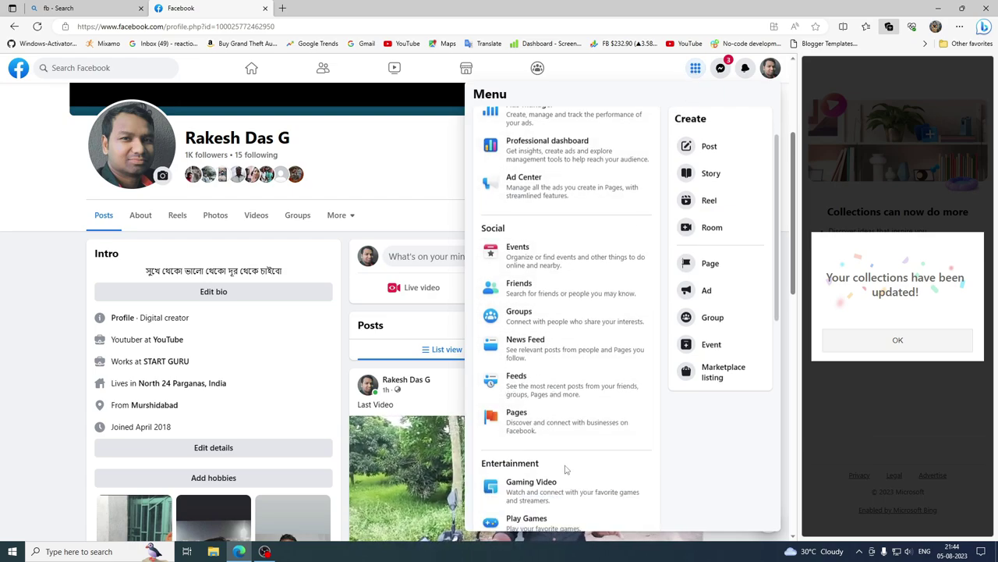
click(529, 426)
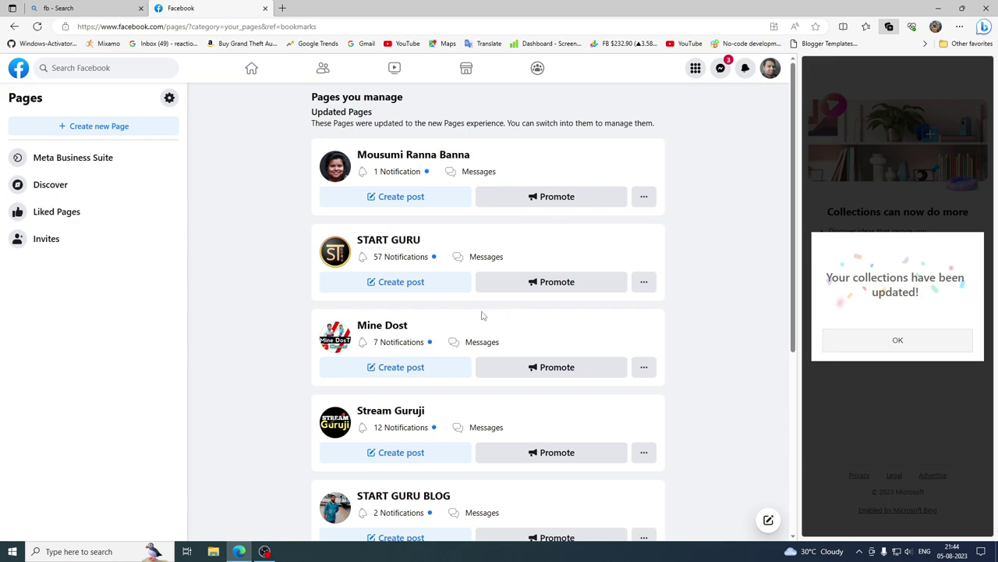
click(108, 131)
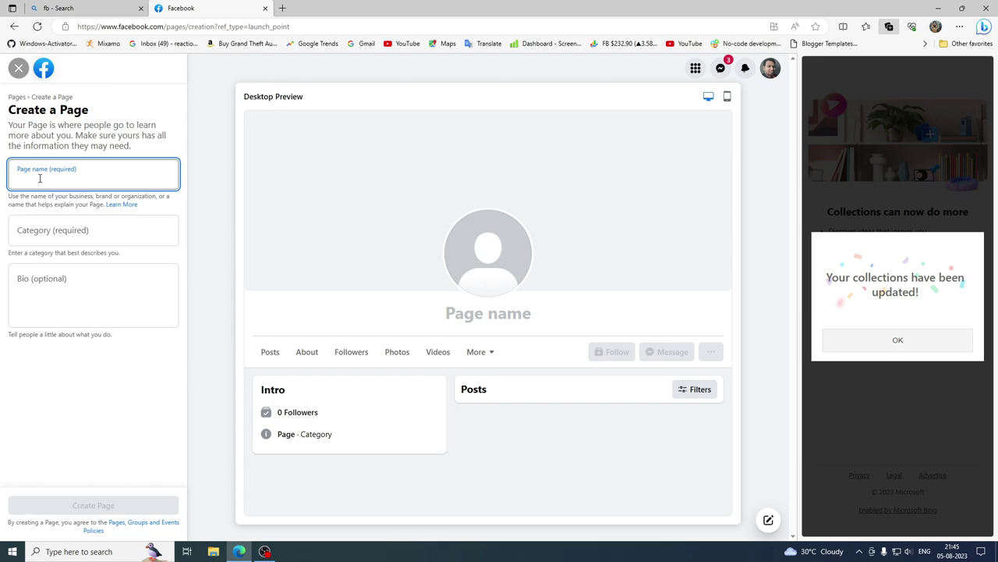
Name the new Page START INCOME and set its category to Financial Planner
text(START INCOME)
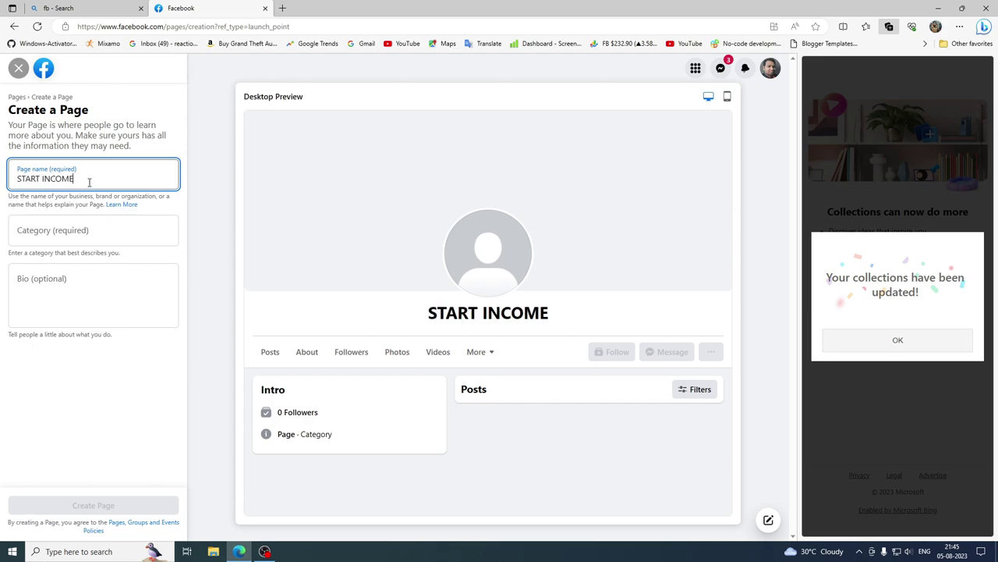
click(91, 235)
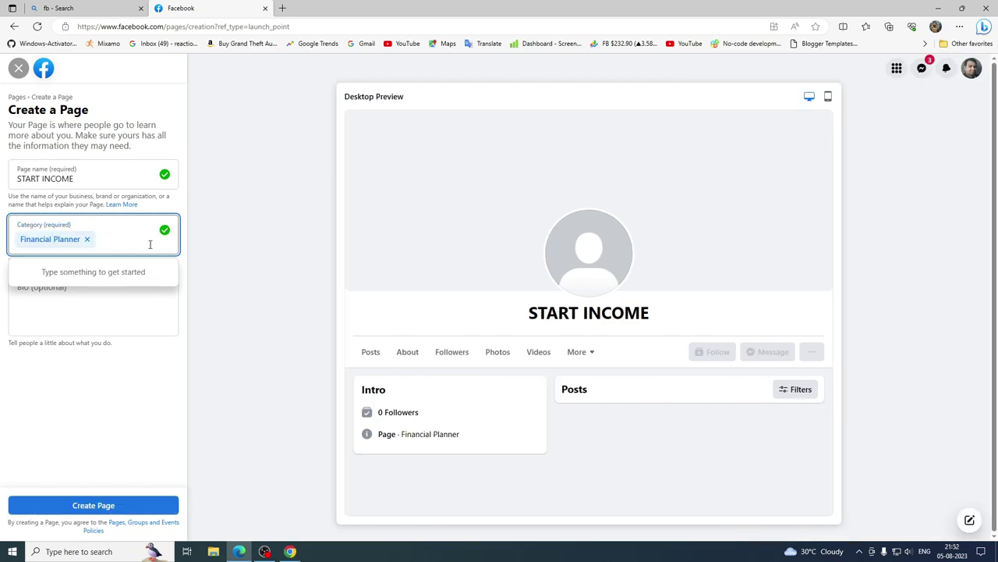
Paste the bio "Friends, on this Facebook page, you will find content related to online earning sources" into the Page form
click(152, 310)
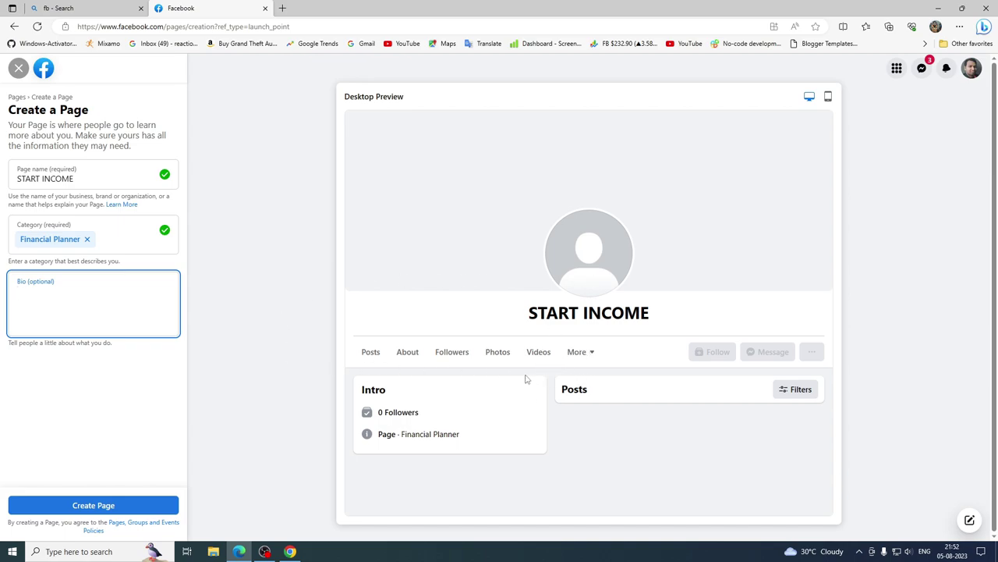
right_click(43, 296)
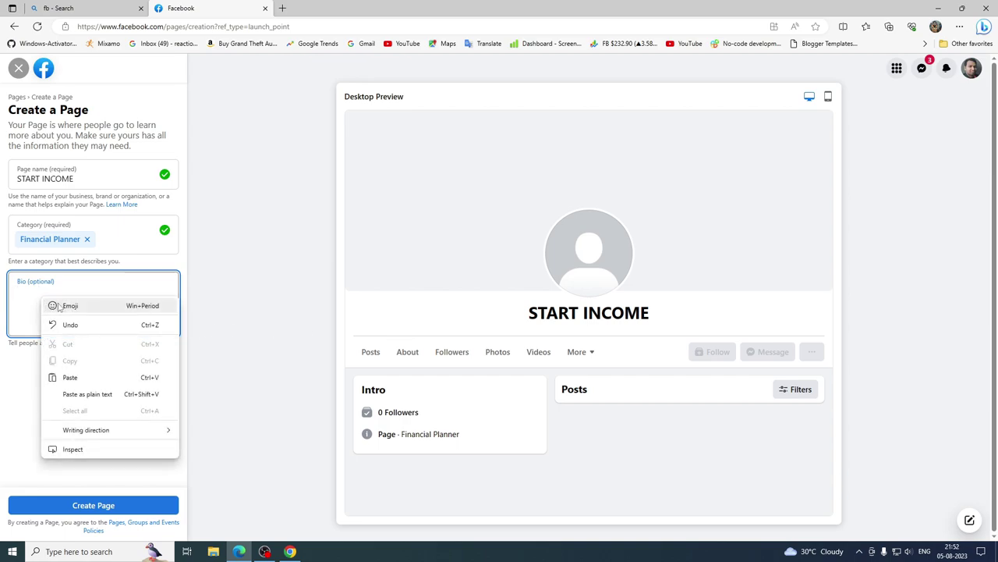
click(71, 377)
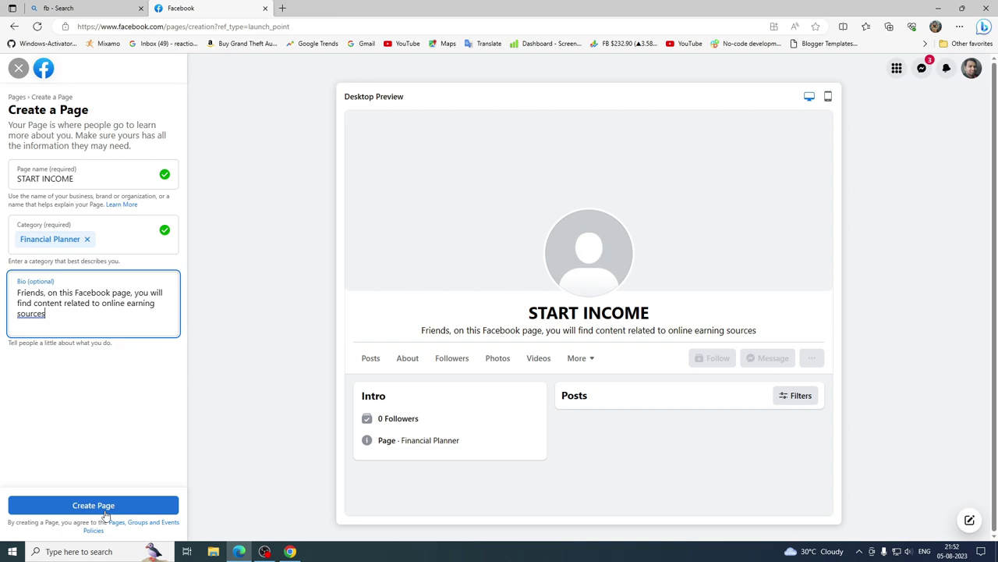
click(119, 238)
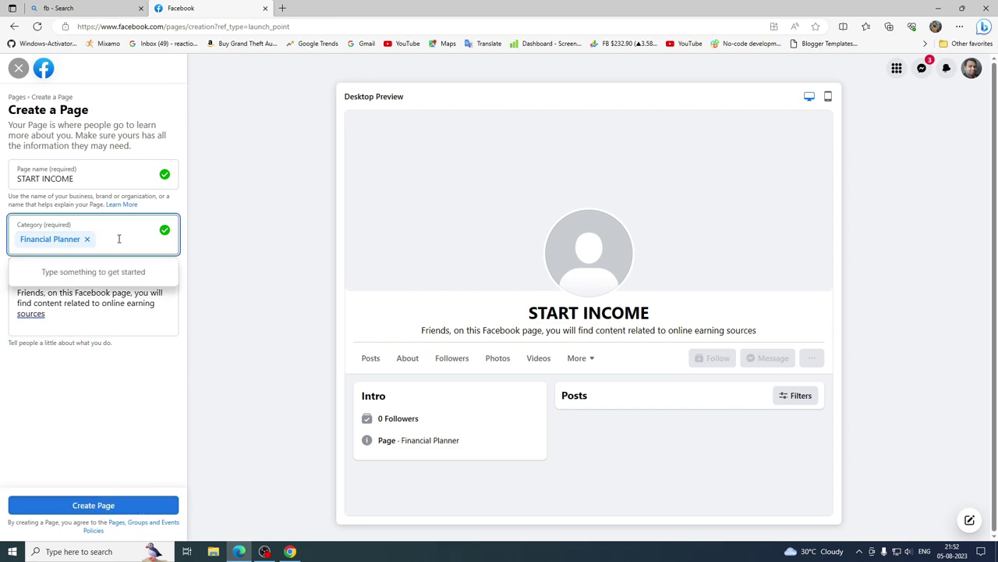
click(117, 315)
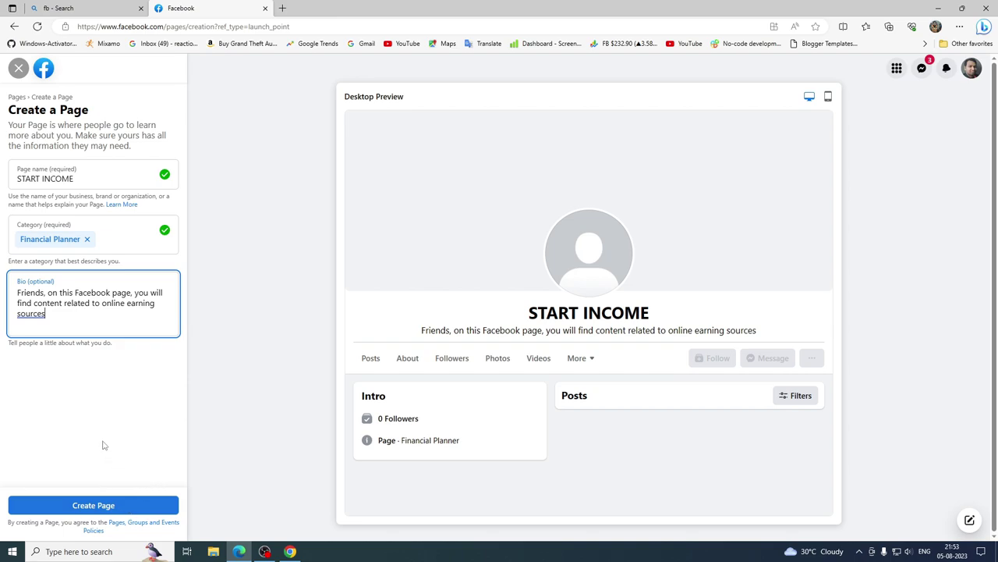
Change the Page name to START income and create the Page
click(102, 506)
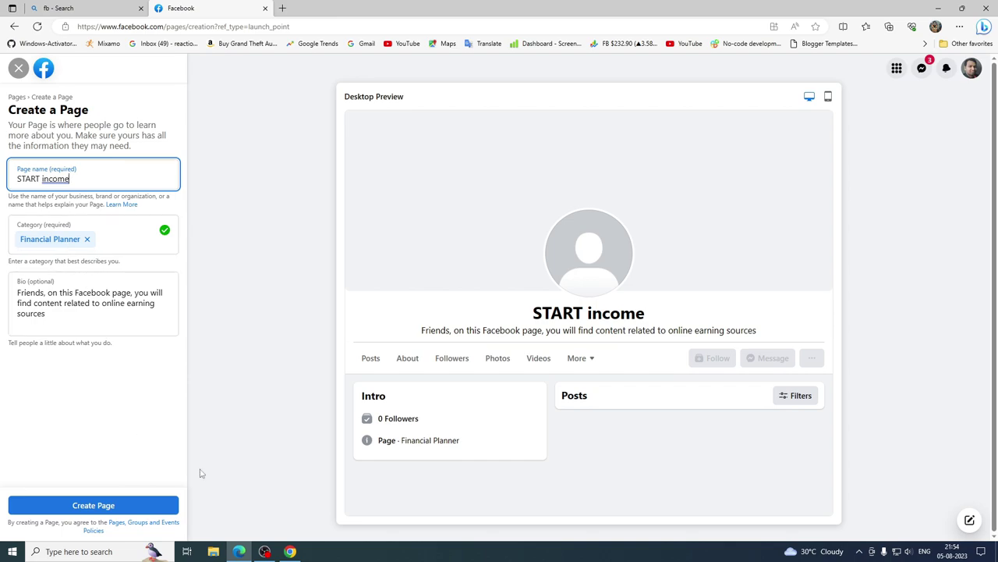
click(108, 507)
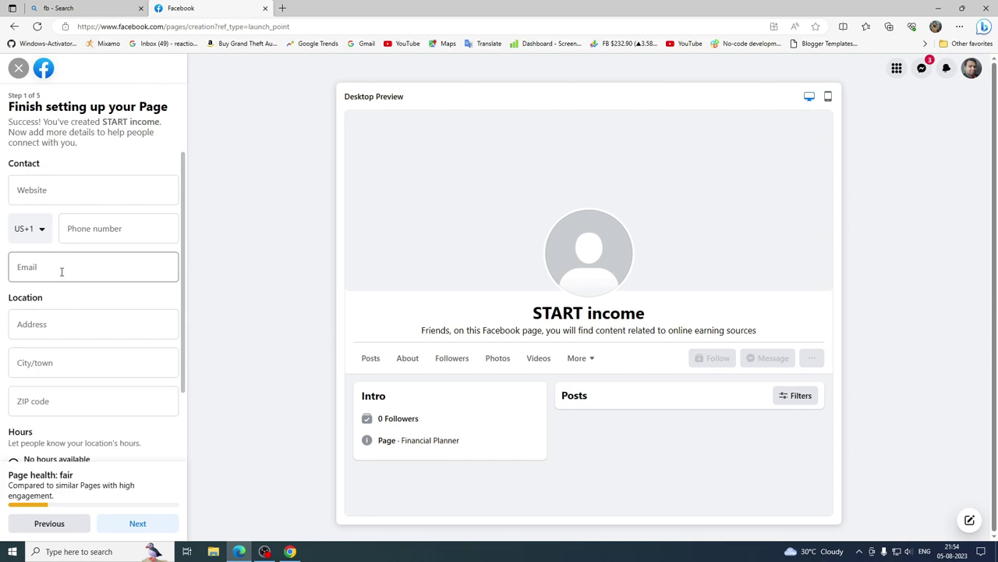
Leave the contact, location and hours details empty and continue to the Page customization
scroll(61, 277, down, 1)
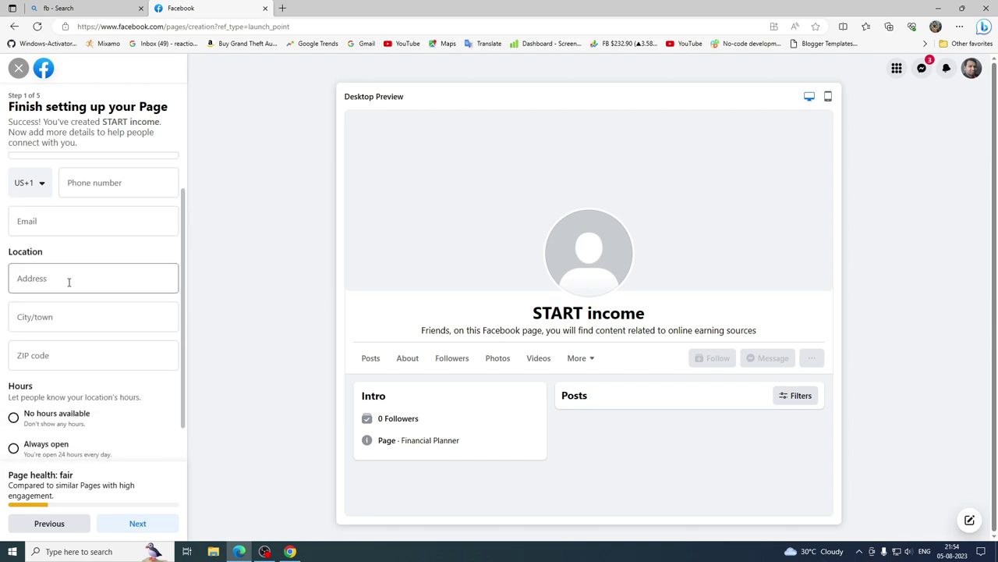
scroll(74, 299, down, 1)
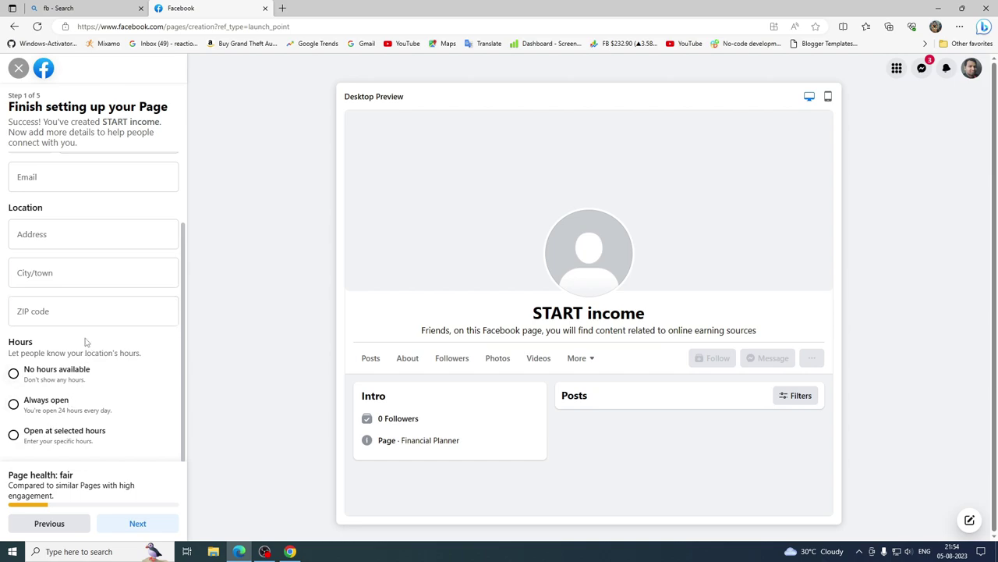
click(138, 525)
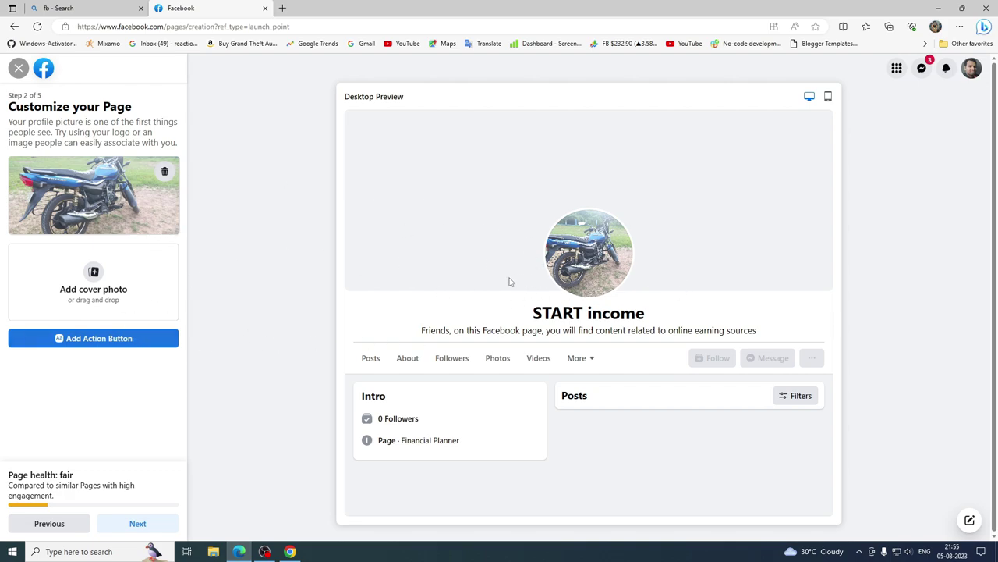
Add the picture IMG_20230731_173632 as the Page's cover photo and continue the setup
click(119, 298)
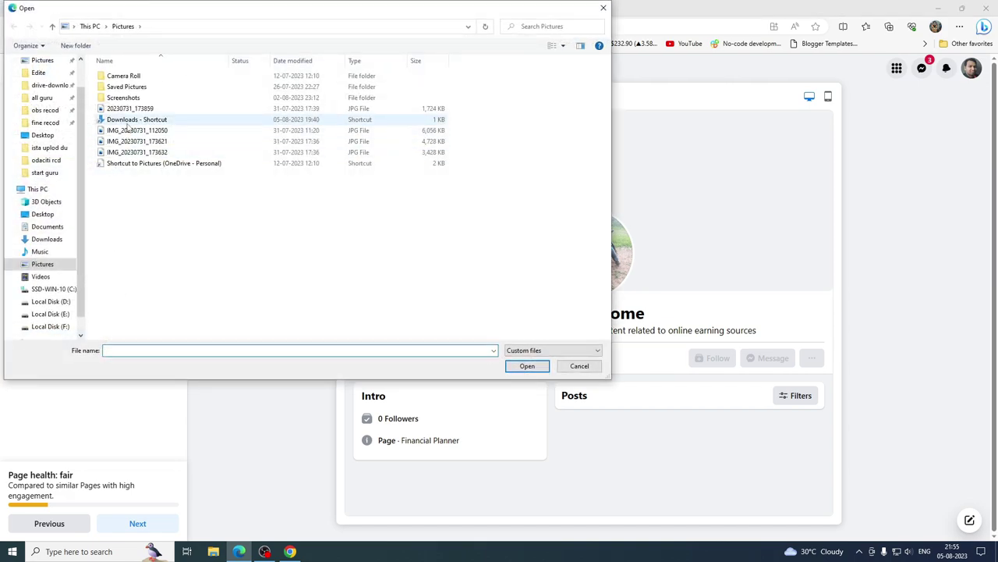
double_click(139, 153)
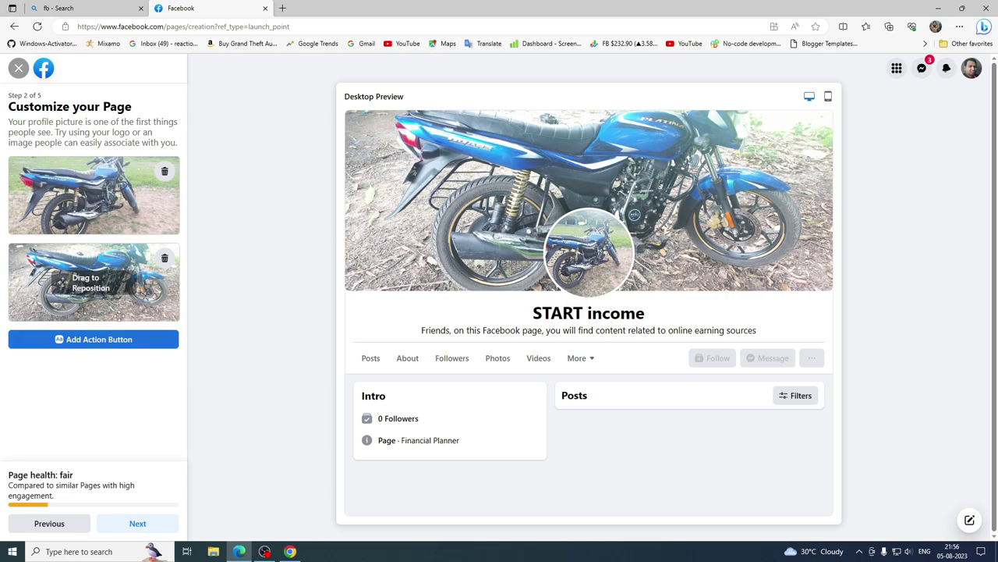
click(140, 522)
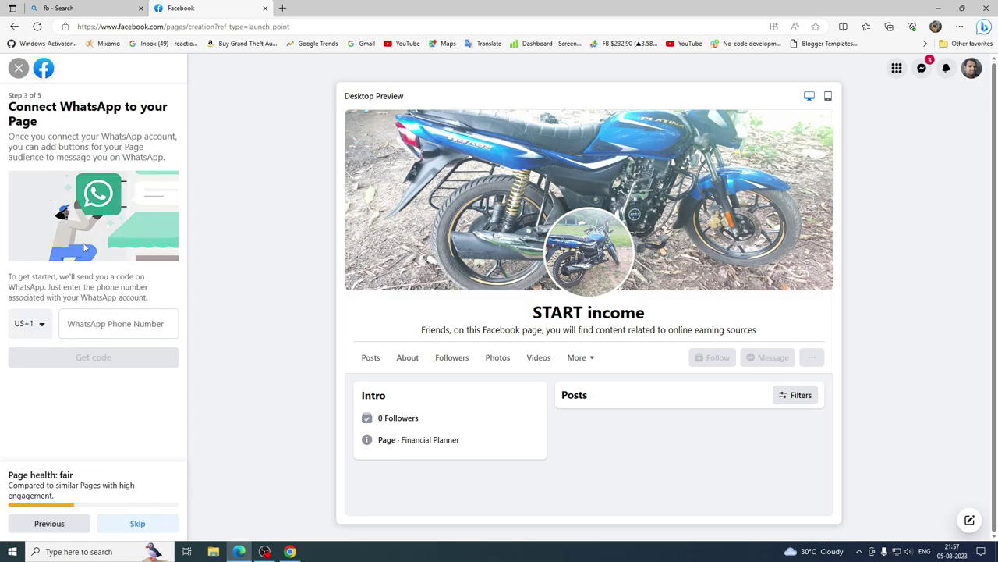
Skip connecting WhatsApp, send Page invites to all friends and continue to the last setup stage
click(140, 524)
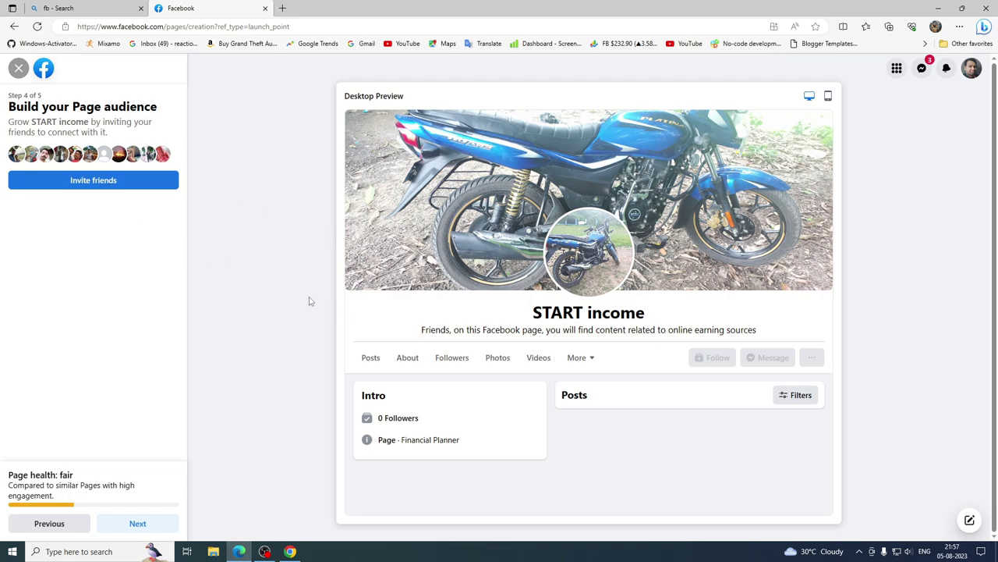
click(93, 180)
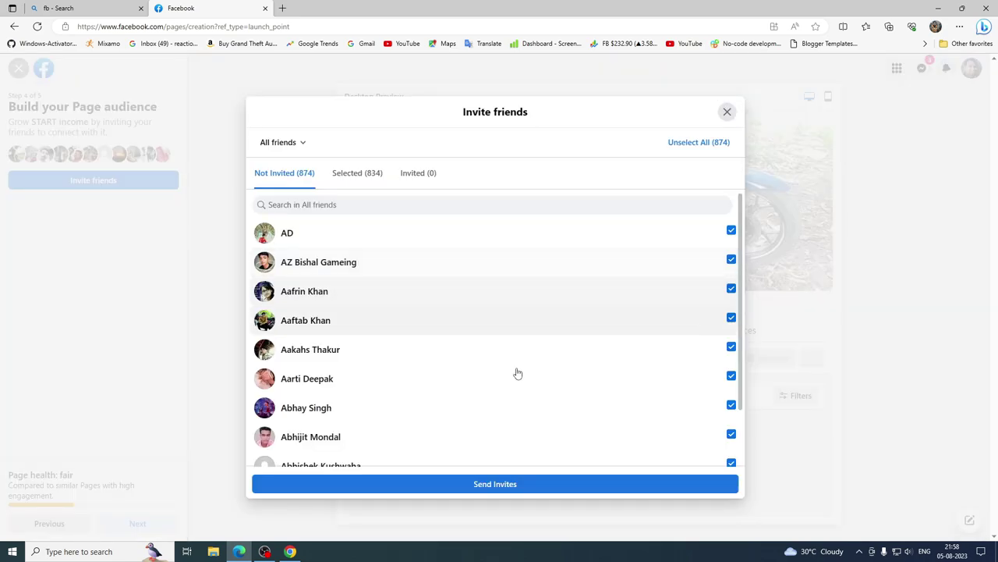
click(519, 484)
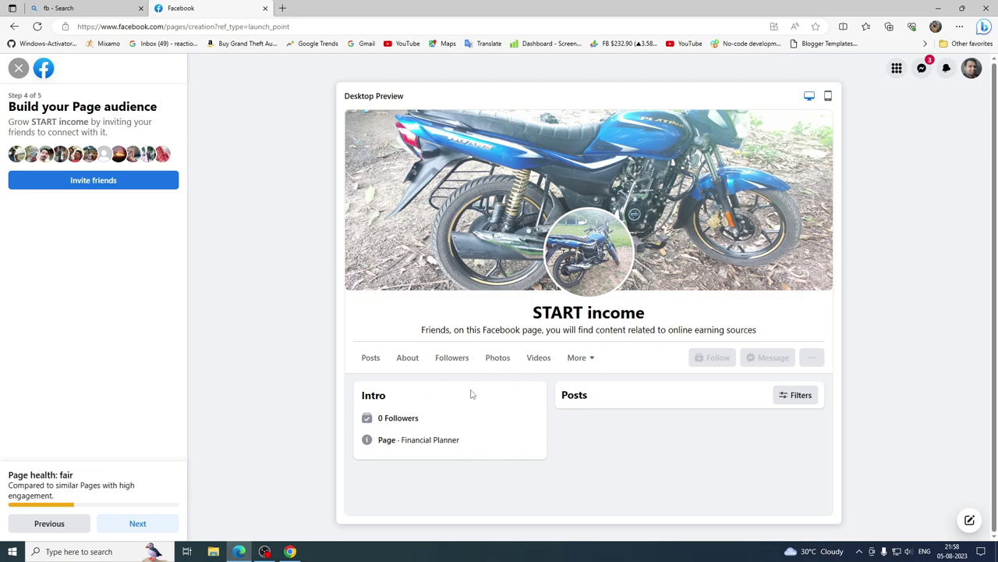
click(137, 523)
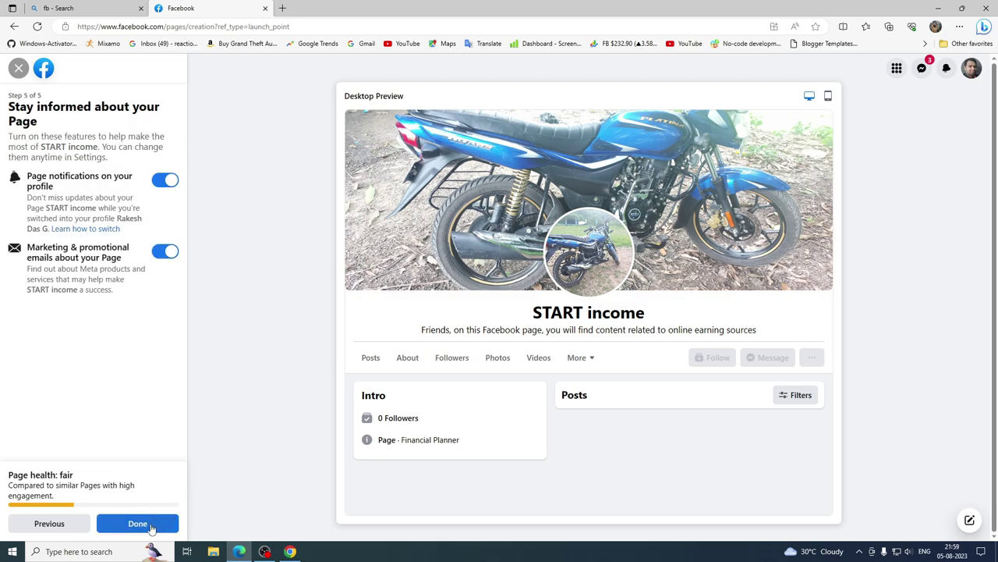
Finish the Page setup with both notification options left on and dismiss the welcome tour
click(158, 527)
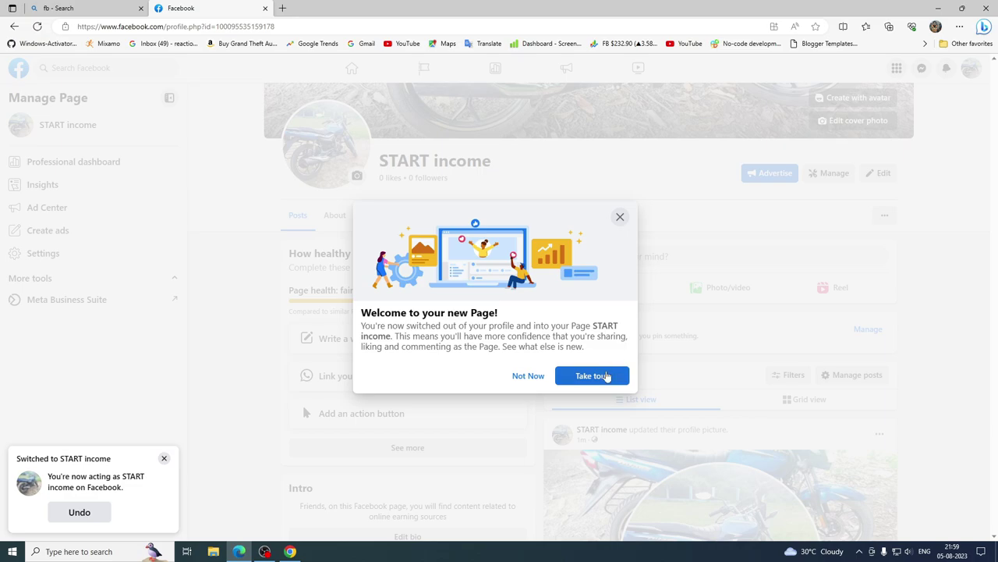
click(620, 216)
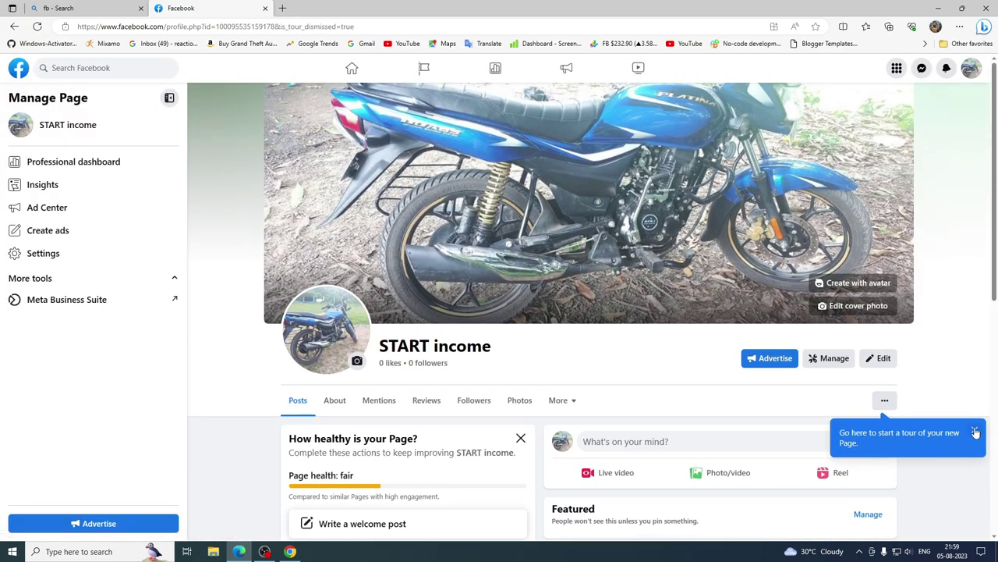
click(975, 432)
Examine the new START income Page, including its health card, intro, featured section and posts
scroll(780, 367, down, 1)
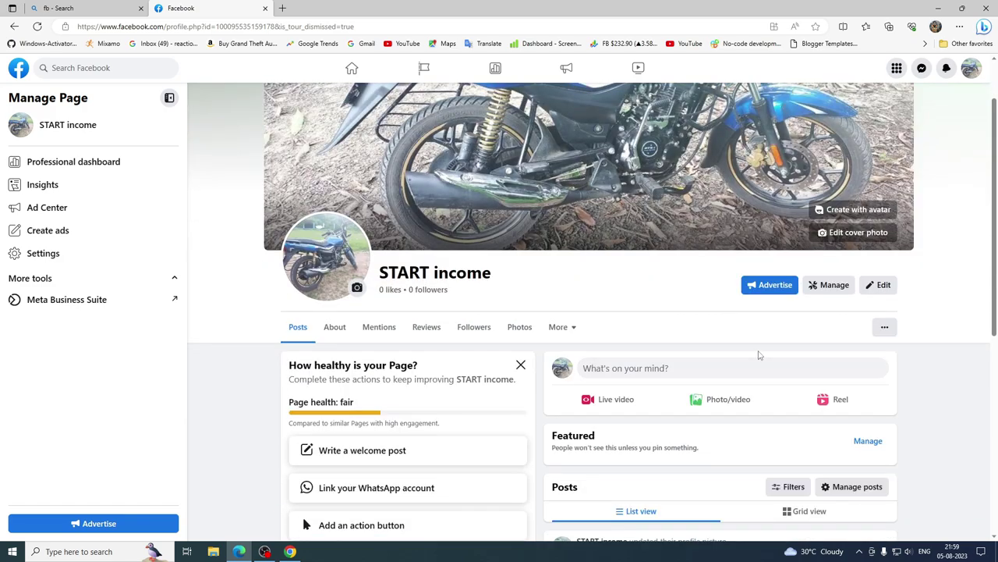
scroll(774, 396, down, 2)
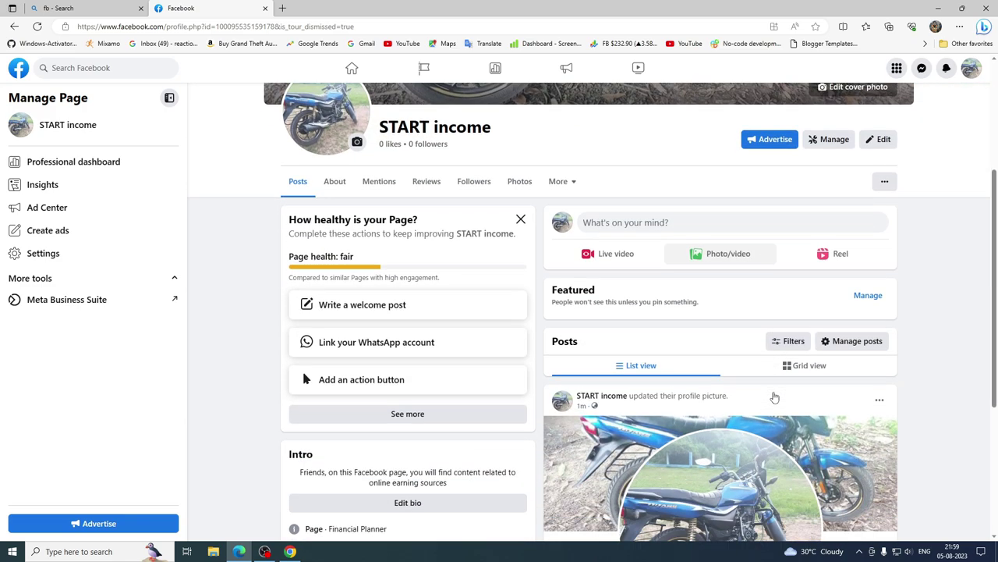
scroll(787, 413, down, 1)
scroll(833, 421, down, 2)
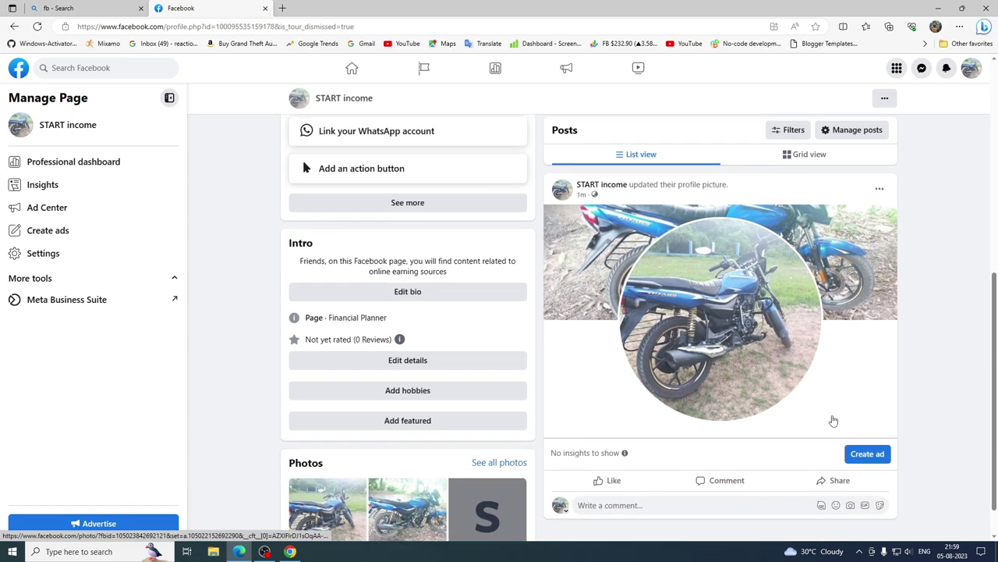
scroll(833, 421, down, 1)
scroll(833, 422, up, 3)
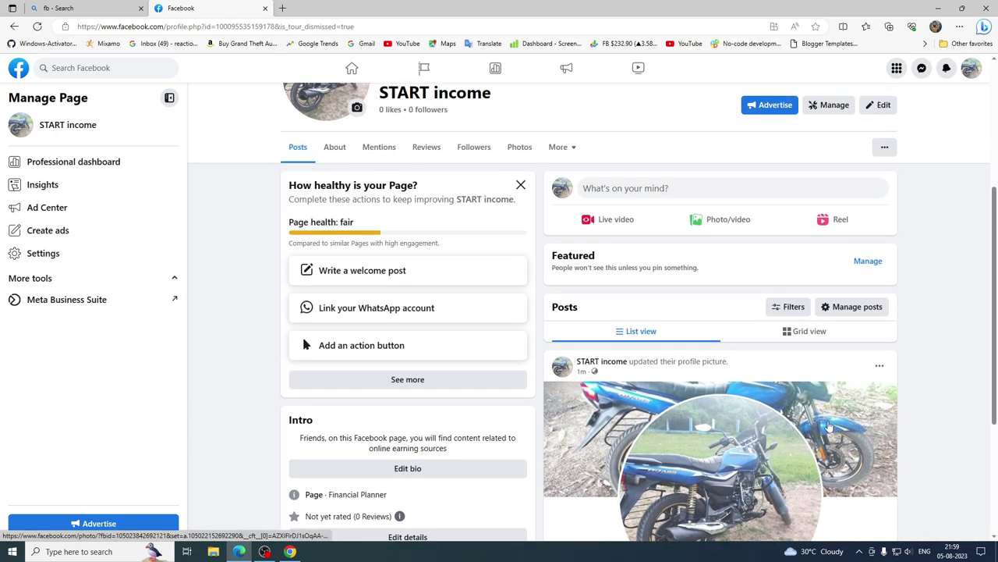
scroll(727, 274, up, 3)
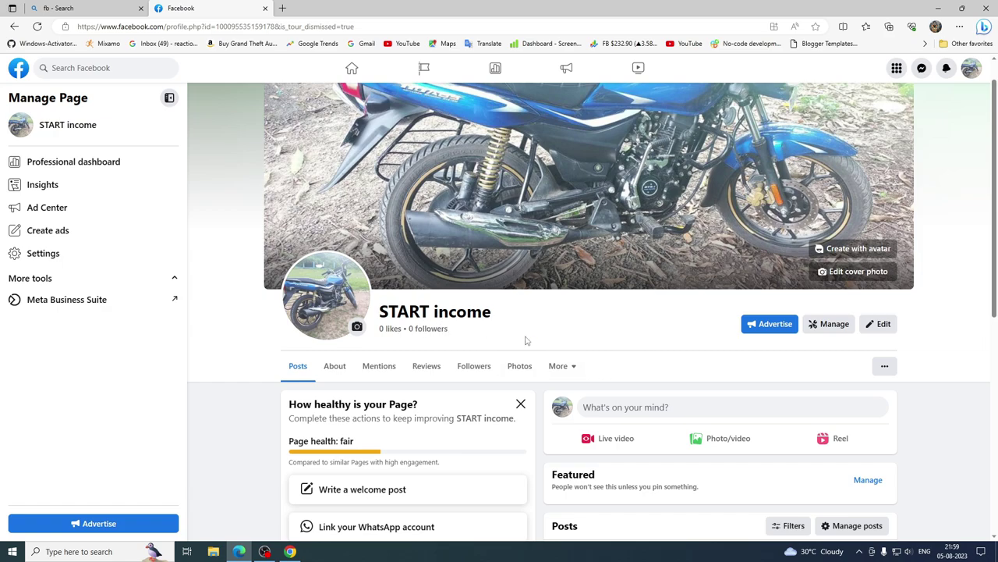
scroll(590, 345, down, 1)
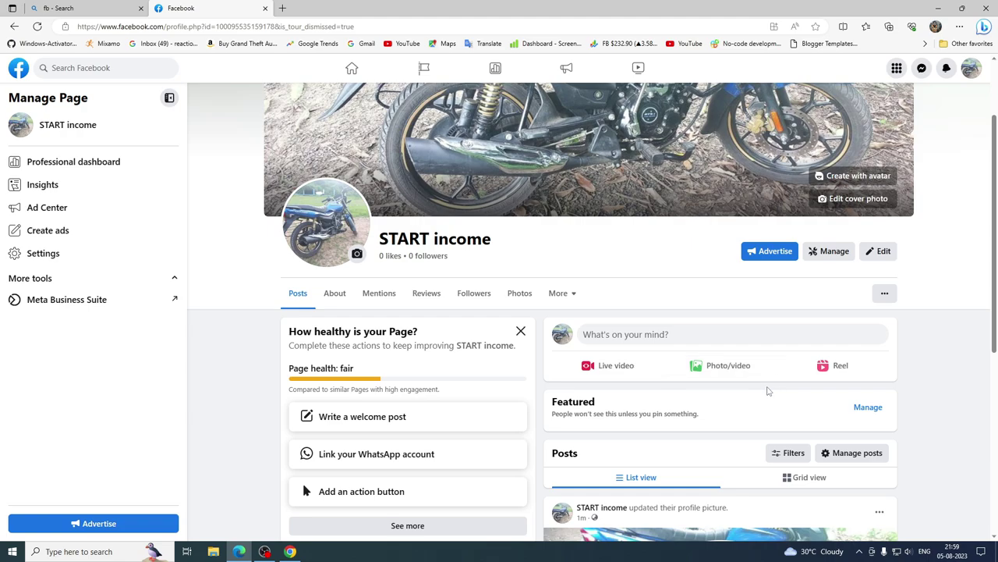
scroll(849, 381, down, 2)
scroll(849, 385, down, 2)
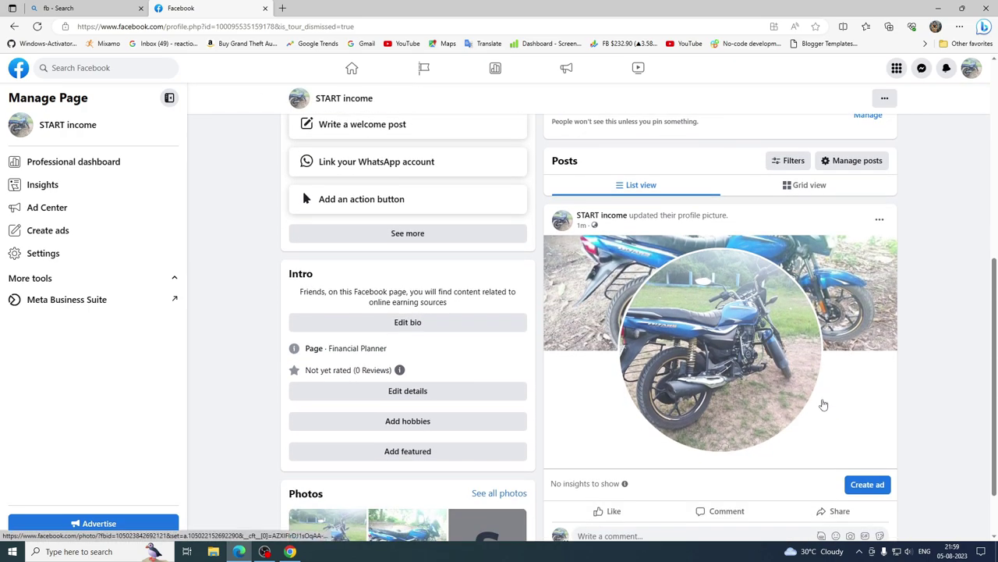
scroll(776, 410, up, 5)
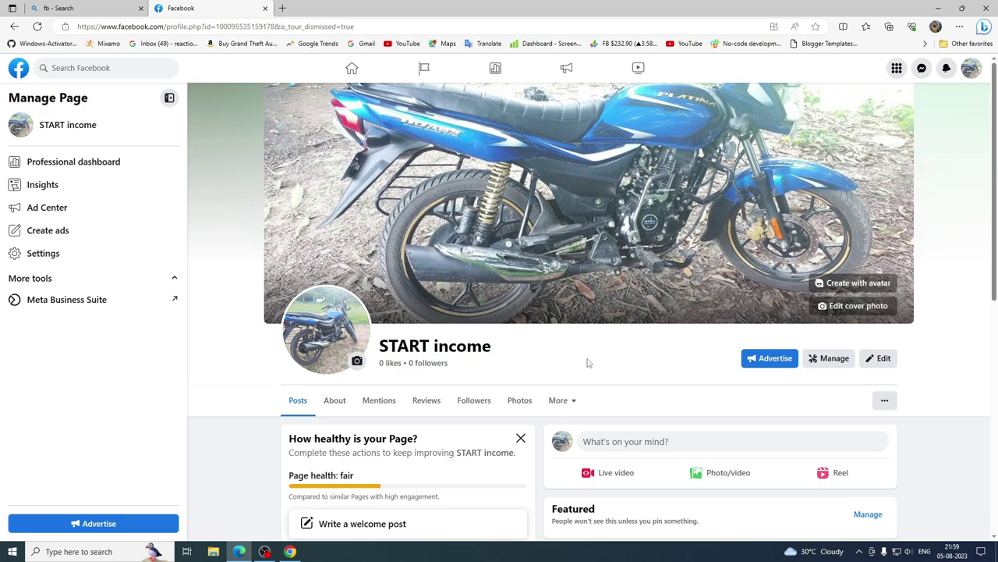
scroll(639, 396, down, 2)
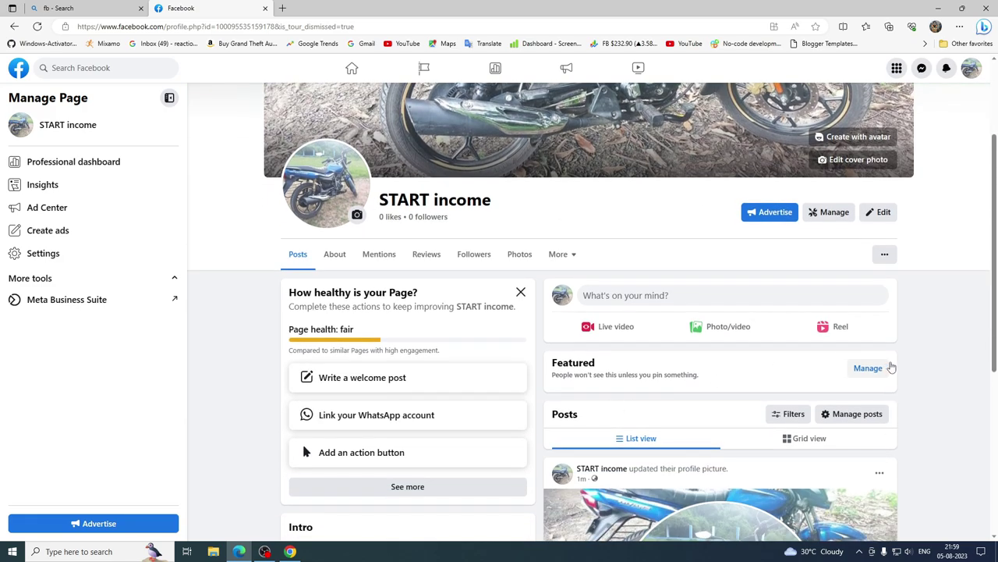